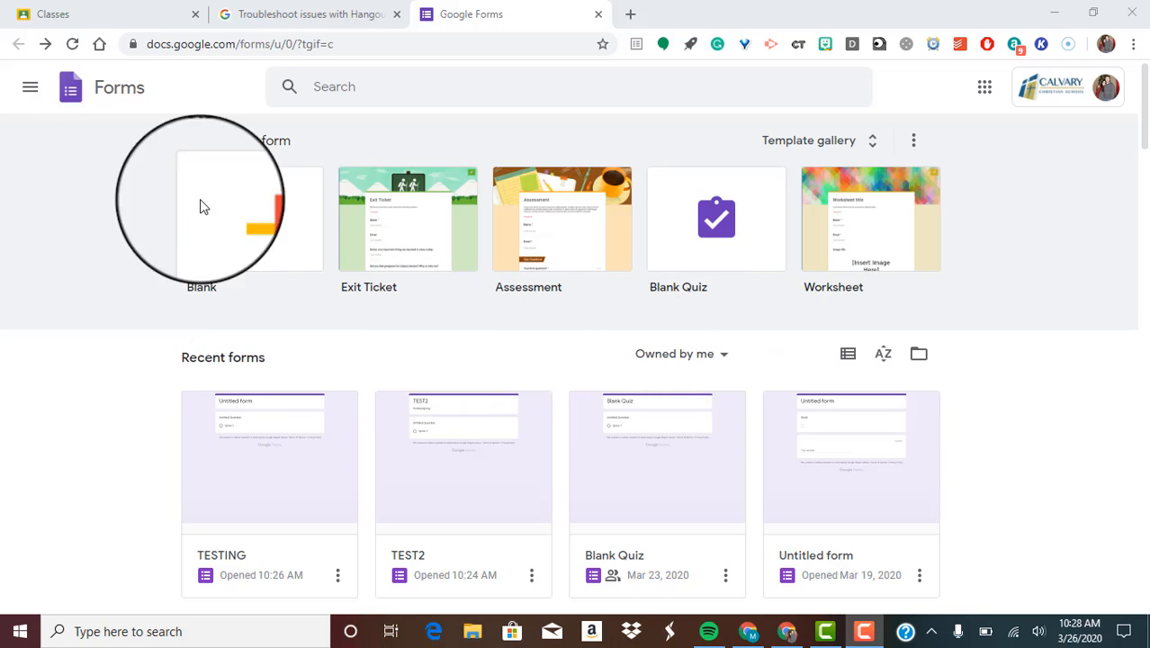
Create a new blank form and name it TS1
{"action": "left_click", "coordinate": [252, 220]}
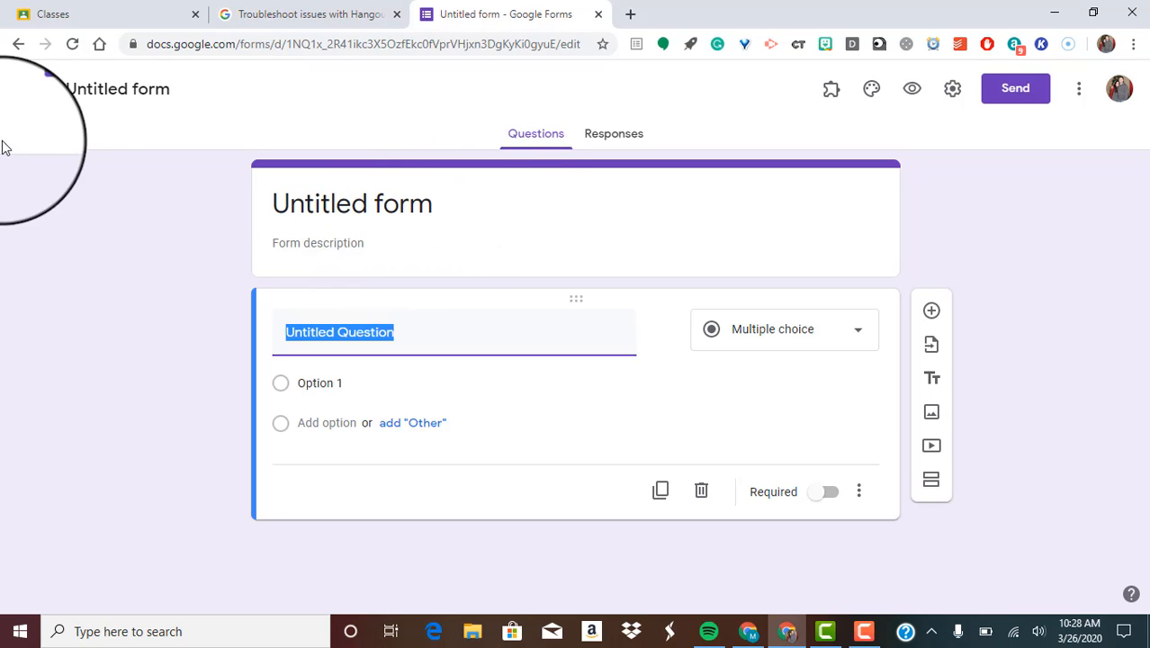
{"action": "left_click", "coordinate": [155, 85]}
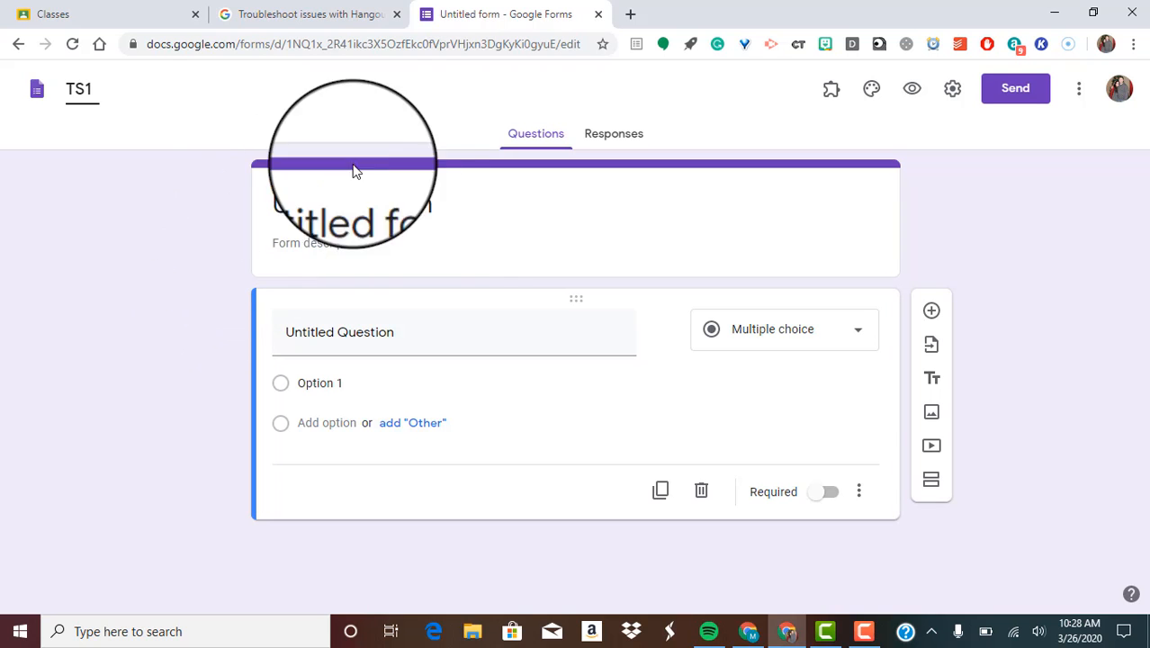
{"action": "left_click", "coordinate": [120, 258]}
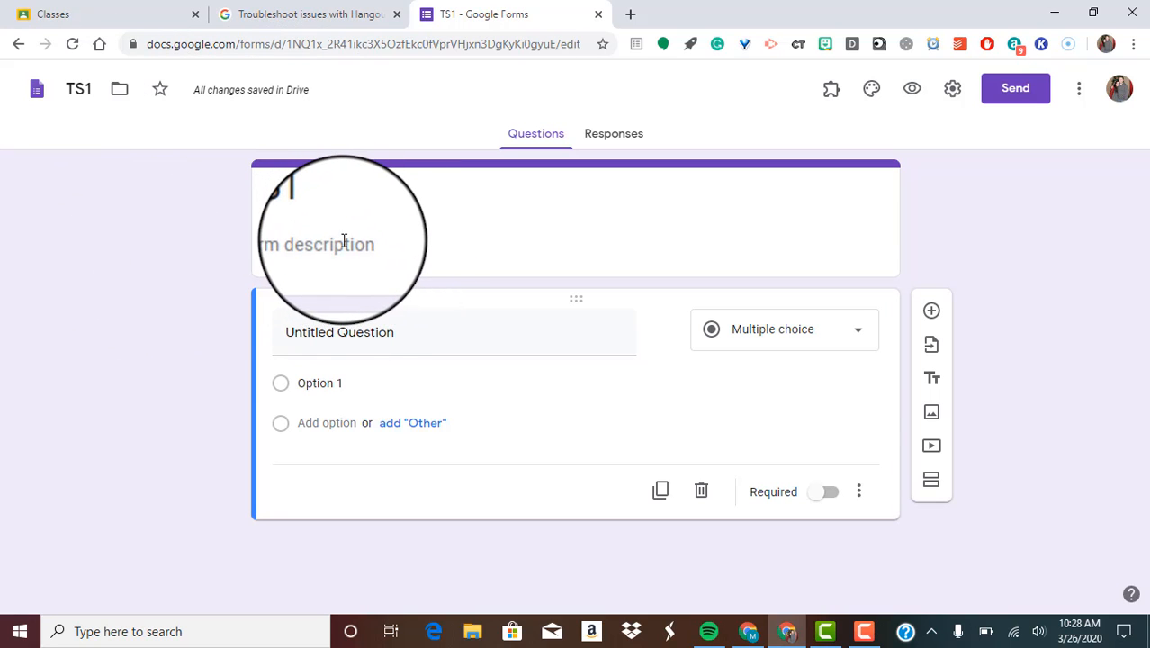
Enter "thrsgeageazdgerg" as the form's description
{"action": "left_click", "coordinate": [305, 248]}
{"action": "type", "text": "thrsg"}
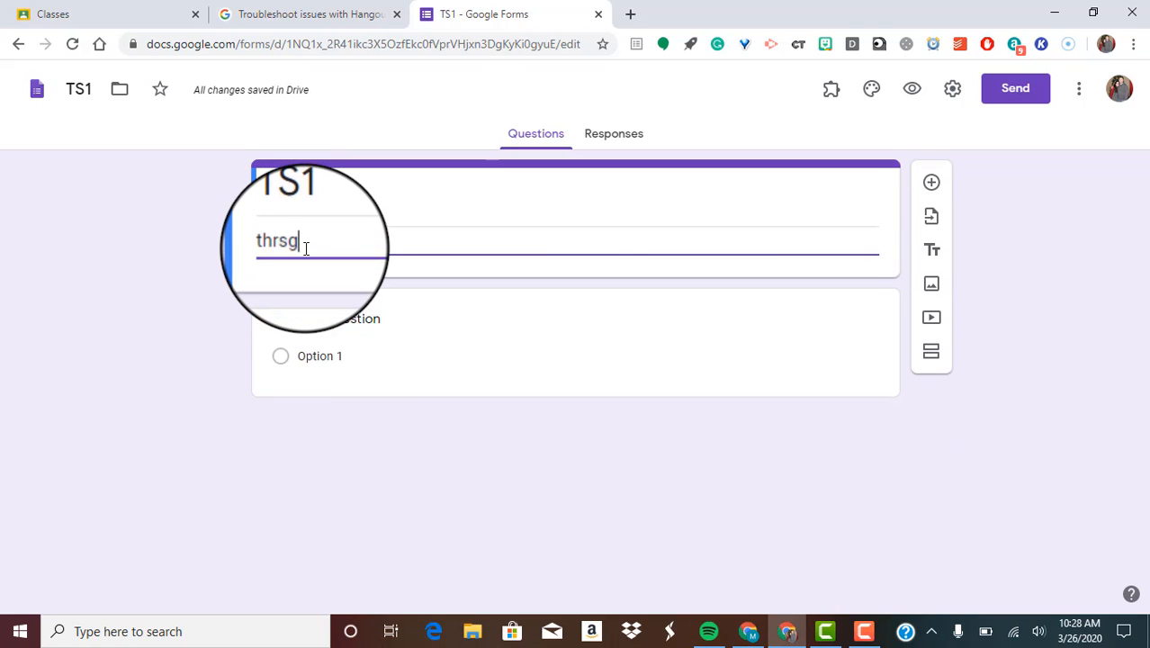
{"action": "type", "text": "eageazdgerg"}
{"action": "left_click", "coordinate": [175, 276]}
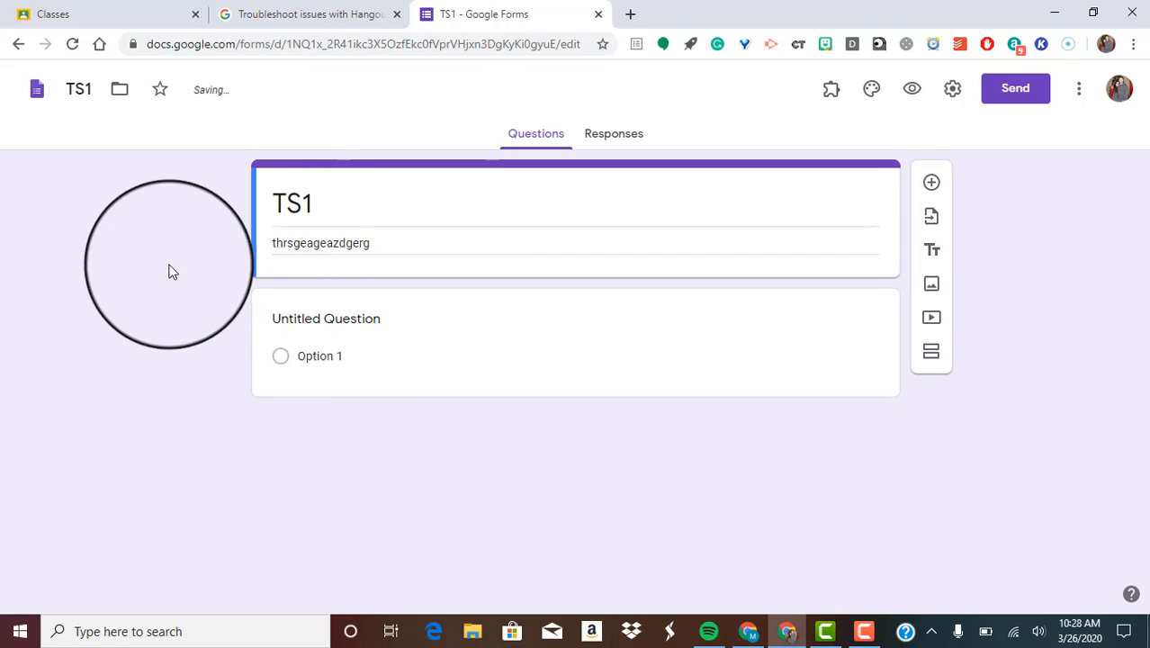
Select the untitled question and view the available question types, leaving the type unchanged
{"action": "left_click", "coordinate": [490, 303]}
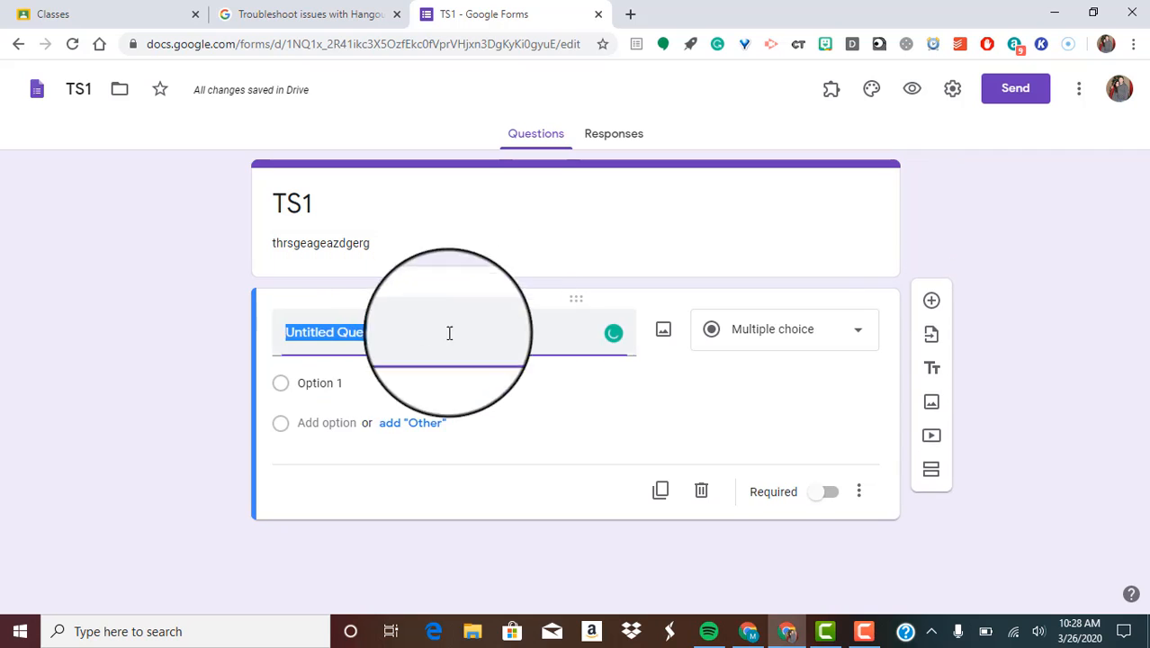
{"action": "left_click", "coordinate": [439, 318]}
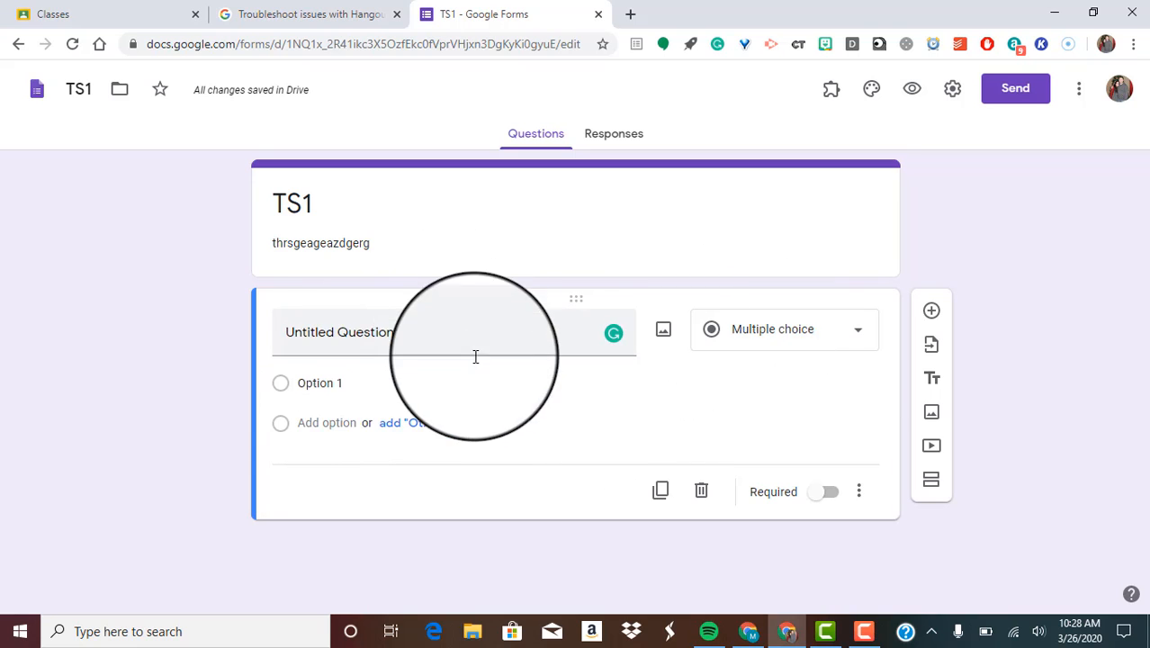
{"action": "left_click", "coordinate": [861, 333]}
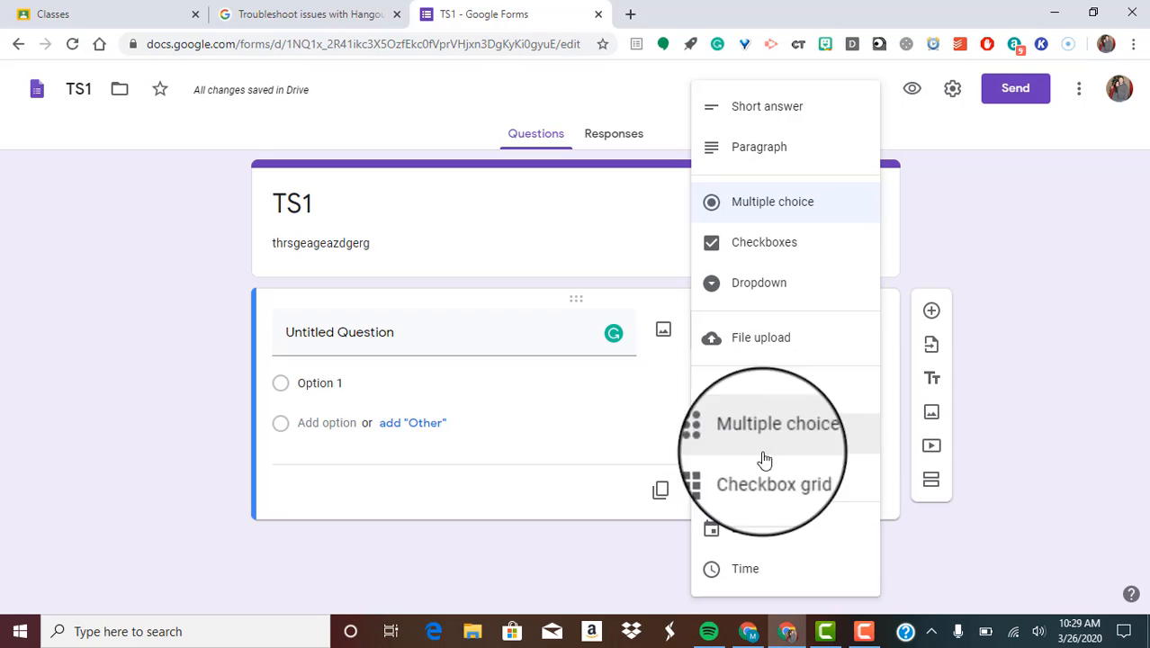
{"action": "left_click", "coordinate": [183, 289]}
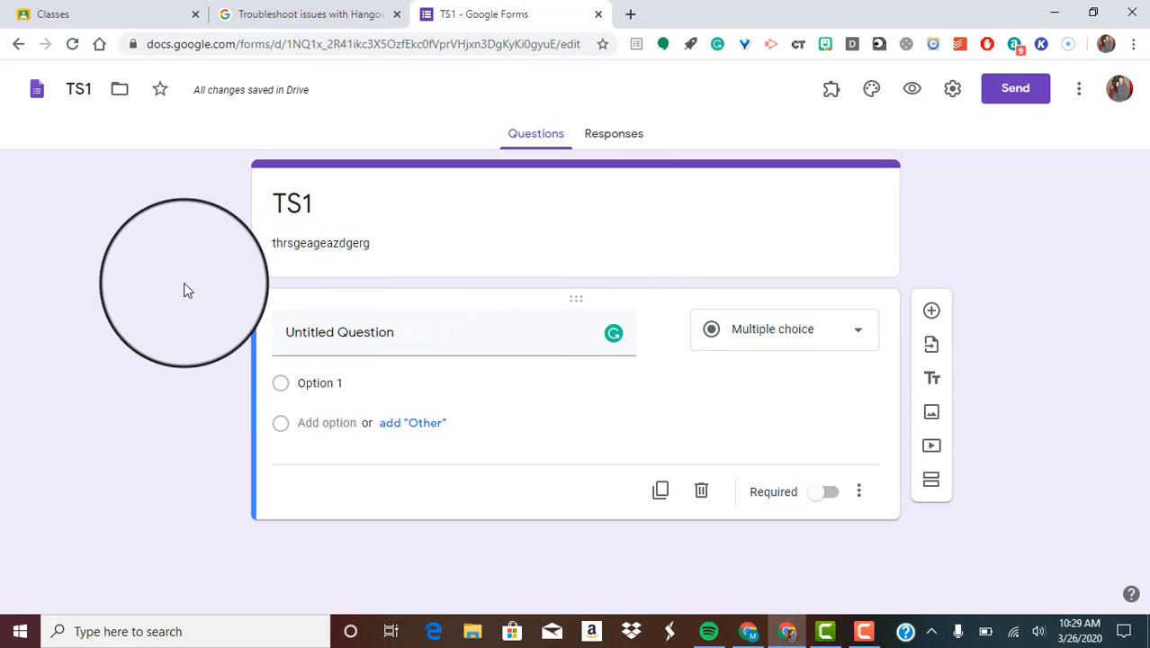
Write the multiple-choice question "Have you used this before?" with the options Definitely, NOOOOOOOO and Definitely not
{"action": "left_click", "coordinate": [436, 331]}
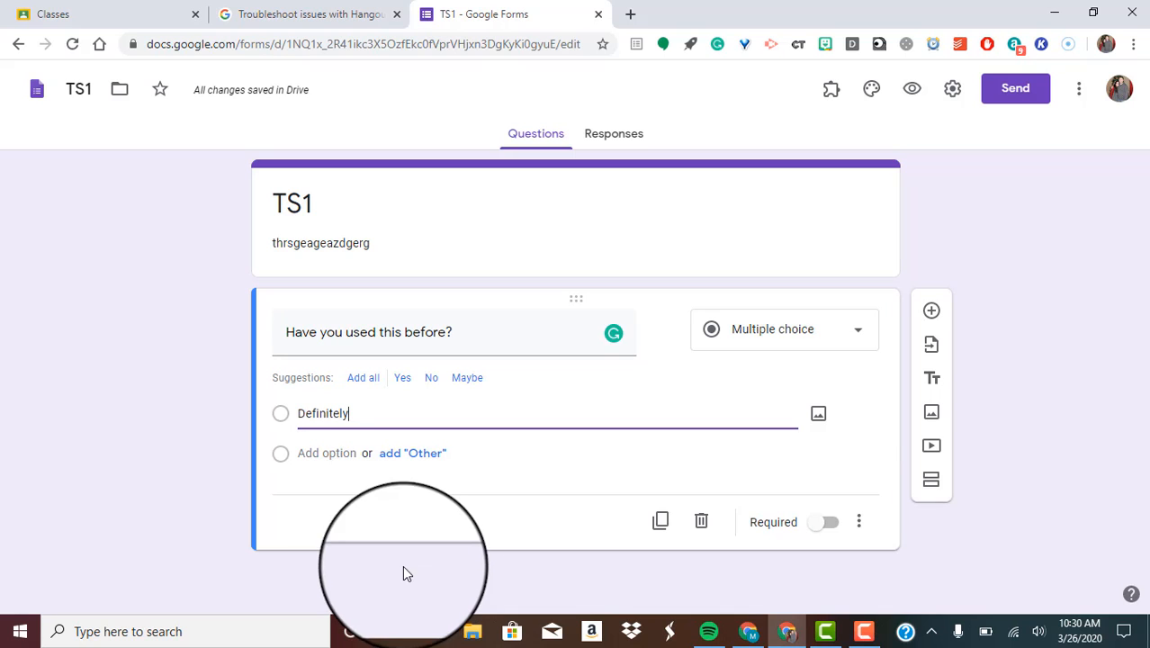
{"action": "left_click", "coordinate": [326, 453]}
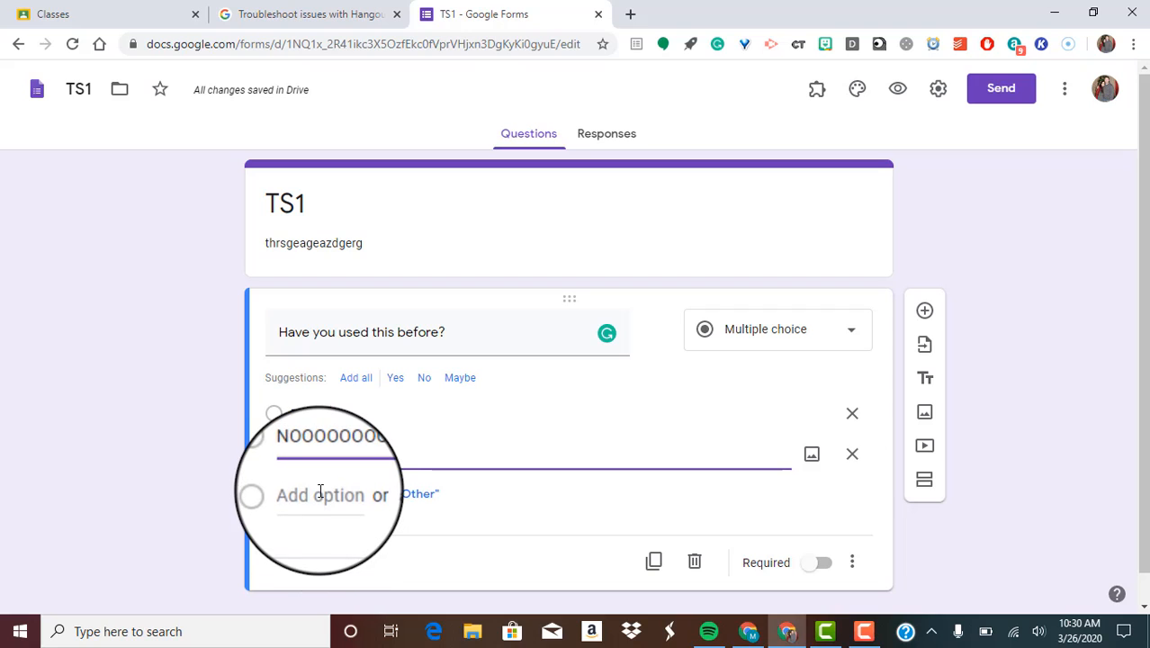
{"action": "left_click", "coordinate": [319, 494]}
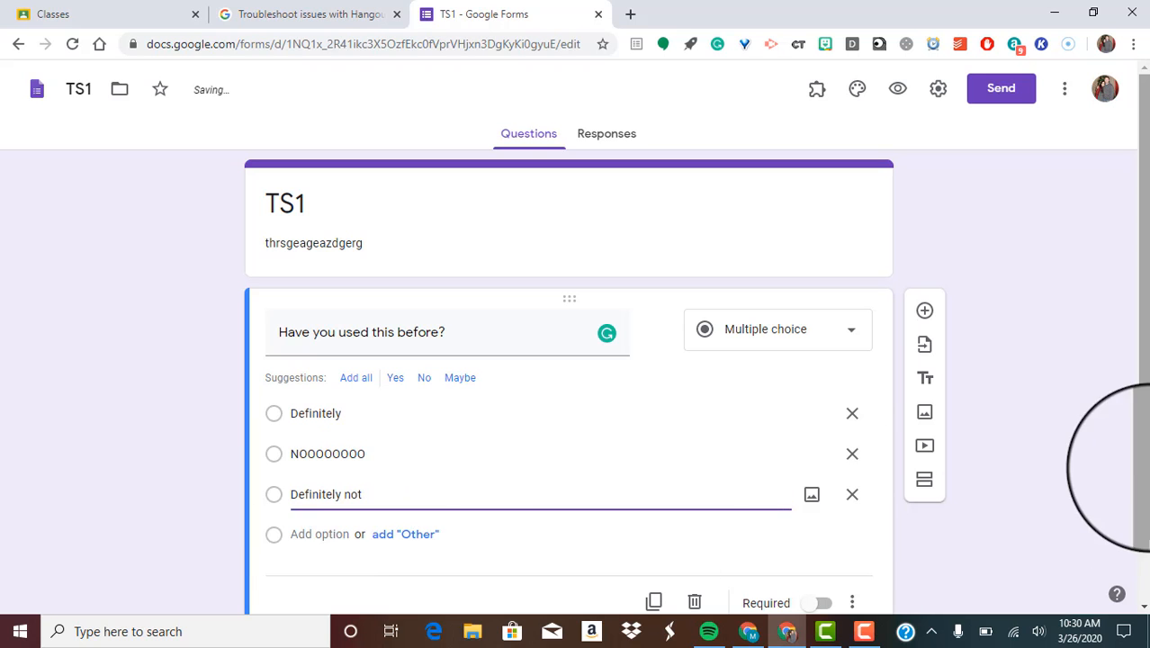
Add six more answer choices, Option 4 through Option 9, to the multiple-choice question
{"action": "scroll", "coordinate": [202, 522], "scroll_direction": "down", "scroll_amount": 1}
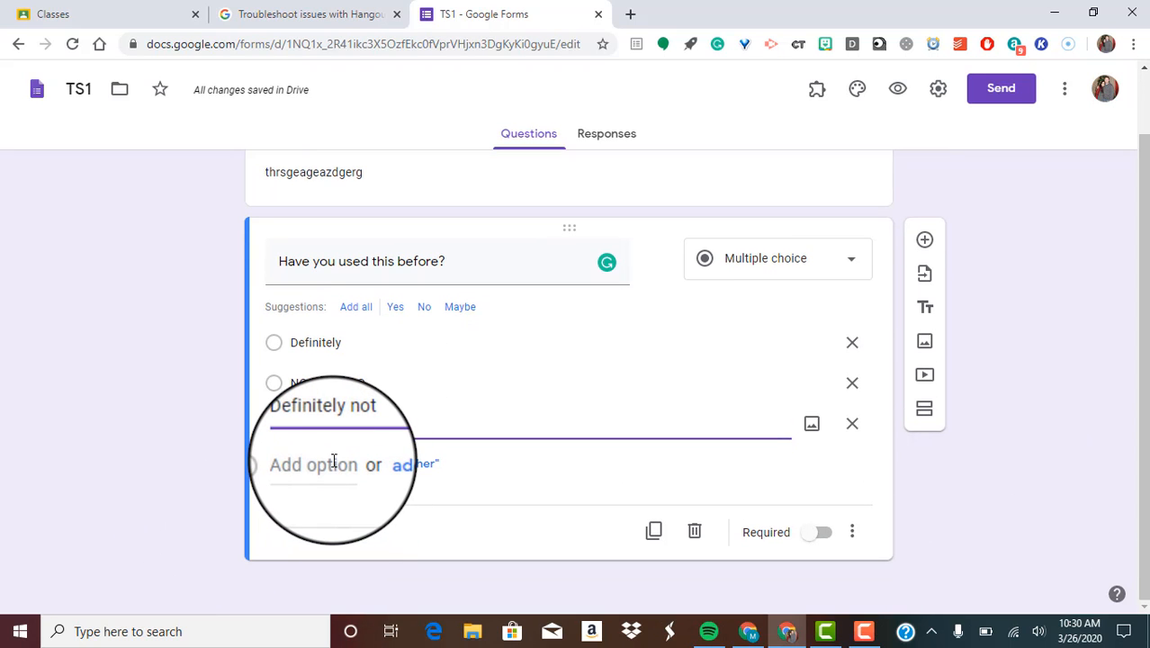
{"action": "left_click", "coordinate": [333, 462]}
{"action": "left_click", "coordinate": [332, 461]}
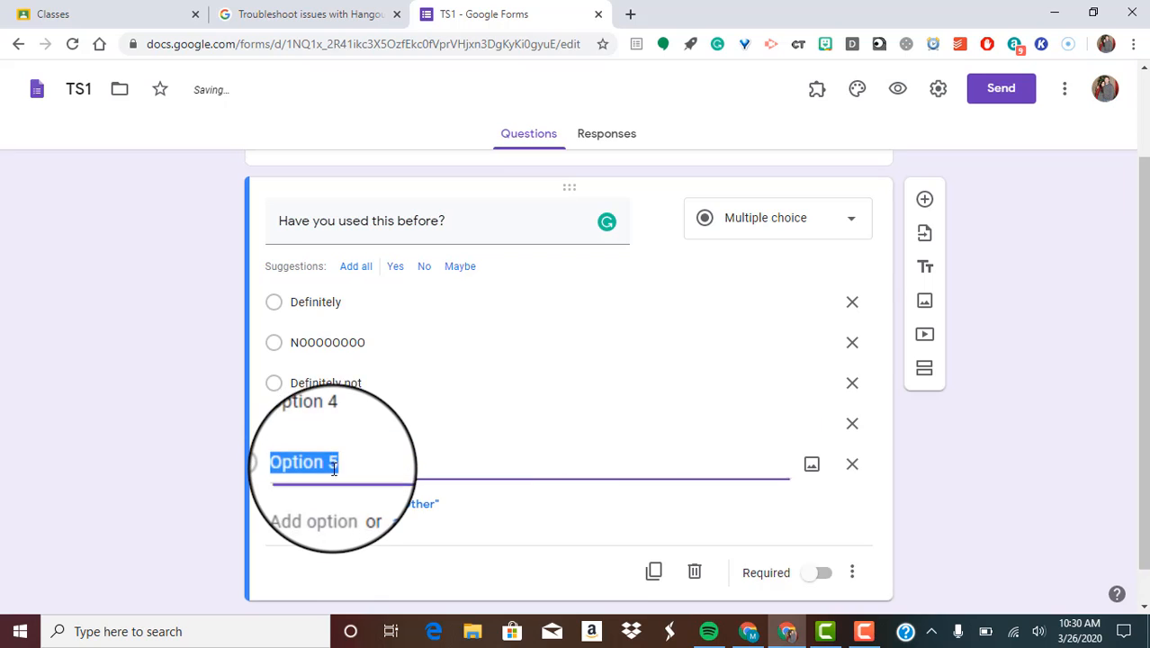
{"action": "left_click", "coordinate": [333, 462]}
{"action": "left_click", "coordinate": [332, 461]}
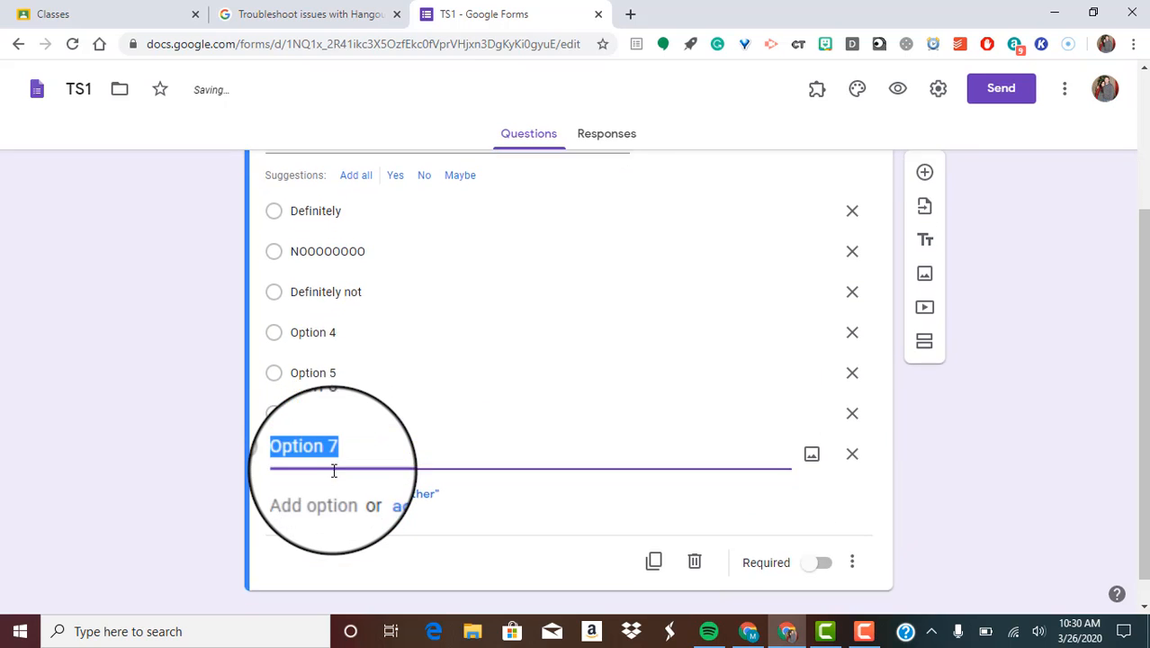
{"action": "left_click", "coordinate": [333, 462]}
{"action": "left_click", "coordinate": [333, 463]}
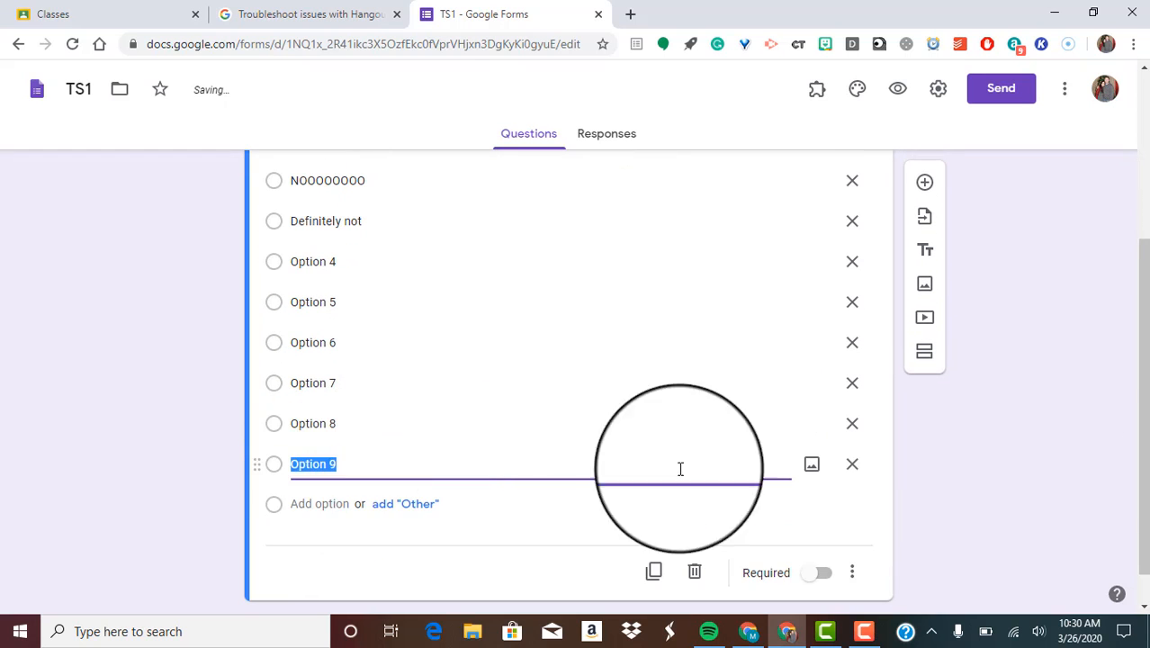
{"action": "left_click", "coordinate": [1028, 467]}
Add a second question of the Short answer type reading "Tell me about your day"
{"action": "scroll", "coordinate": [1034, 465], "scroll_direction": "up", "scroll_amount": 3}
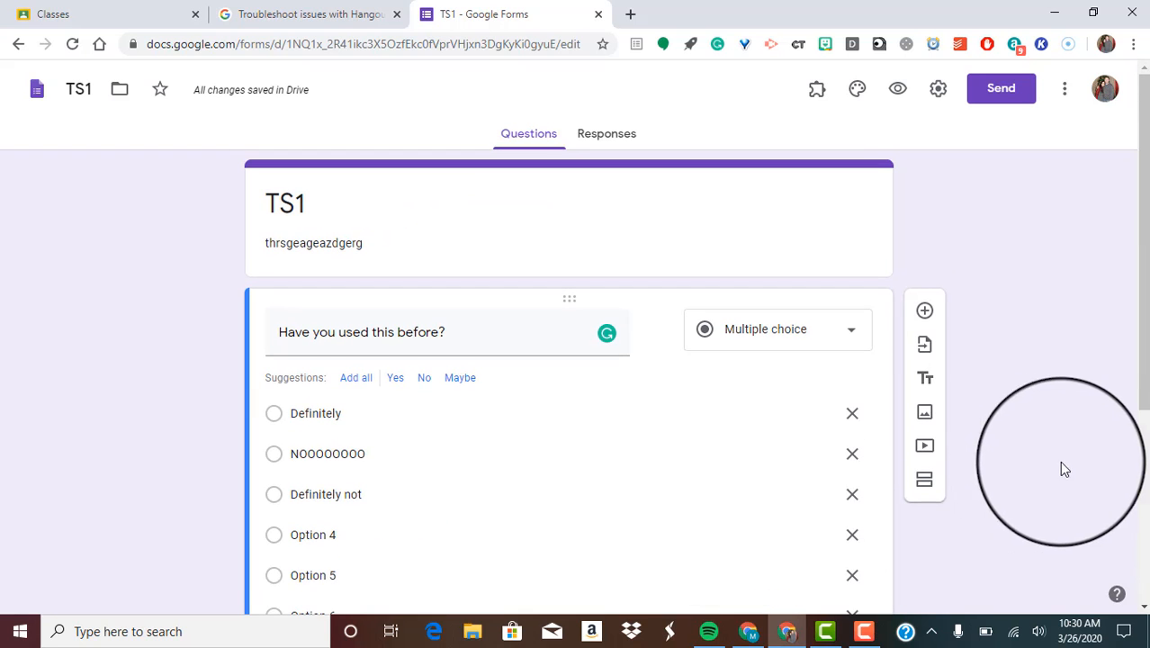
{"action": "scroll", "coordinate": [1115, 411], "scroll_direction": "down", "scroll_amount": 1}
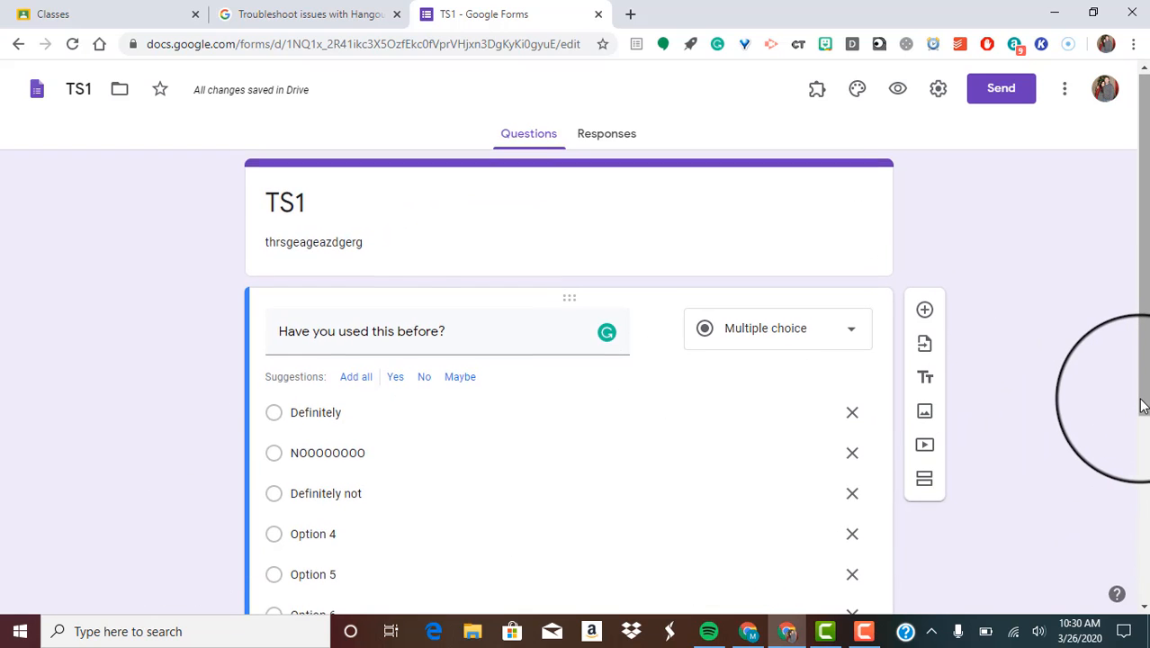
{"action": "scroll", "coordinate": [1112, 413], "scroll_direction": "down", "scroll_amount": 3}
{"action": "scroll", "coordinate": [1109, 420], "scroll_direction": "up", "scroll_amount": 4}
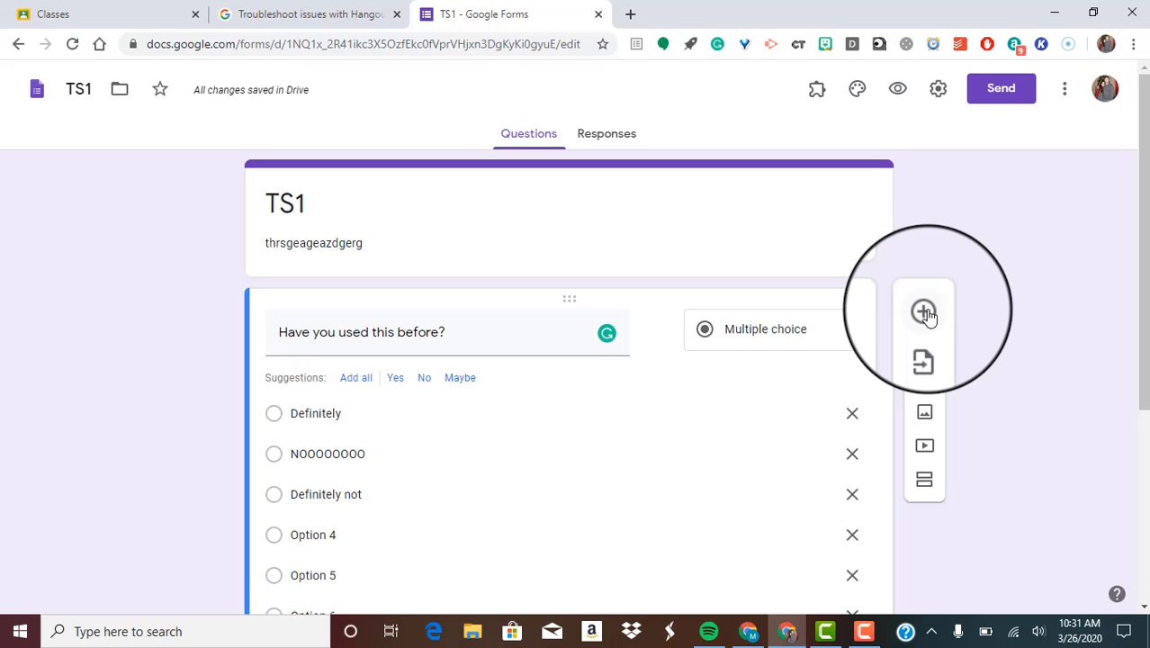
{"action": "left_click", "coordinate": [925, 312]}
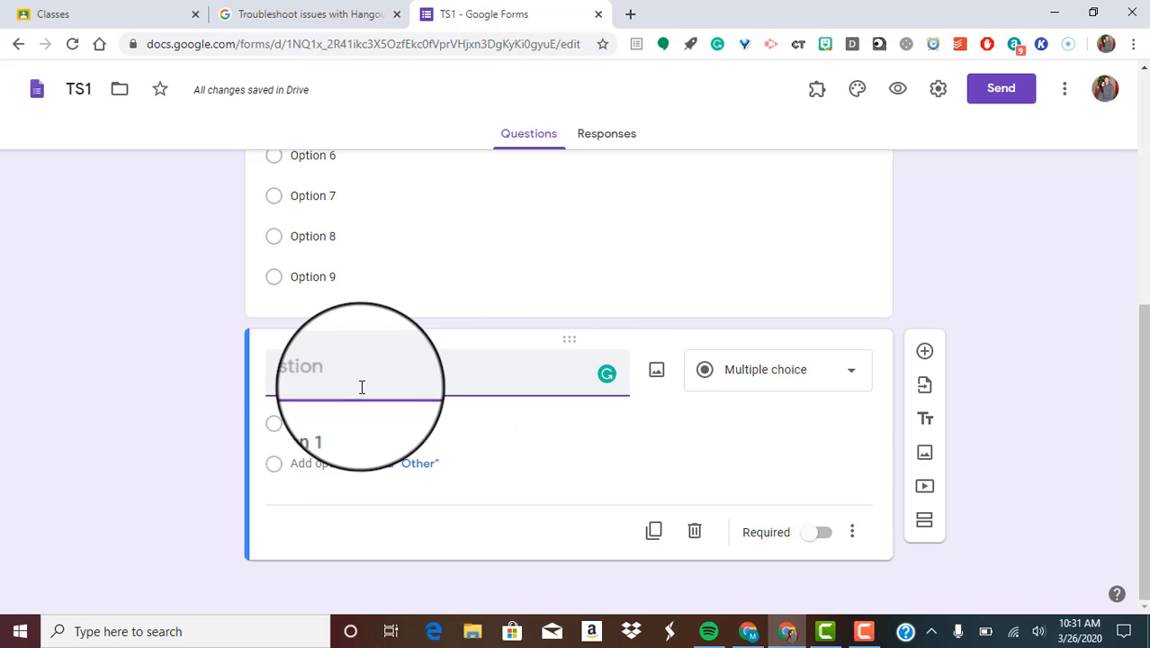
{"action": "left_click", "coordinate": [847, 376]}
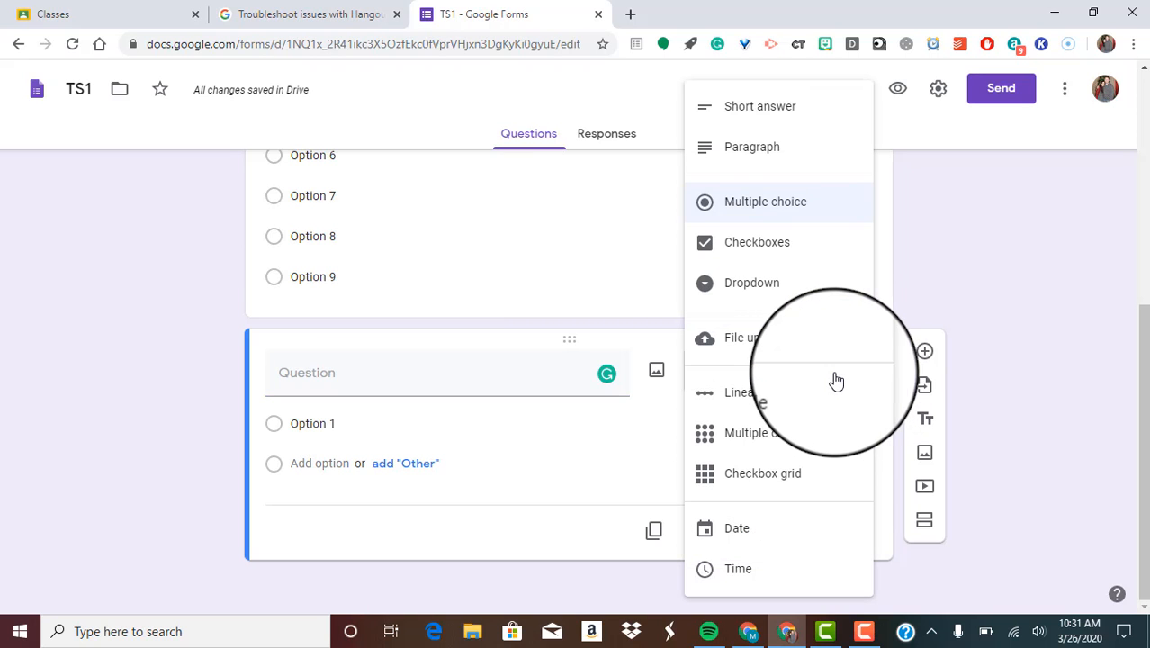
{"action": "left_click", "coordinate": [781, 106]}
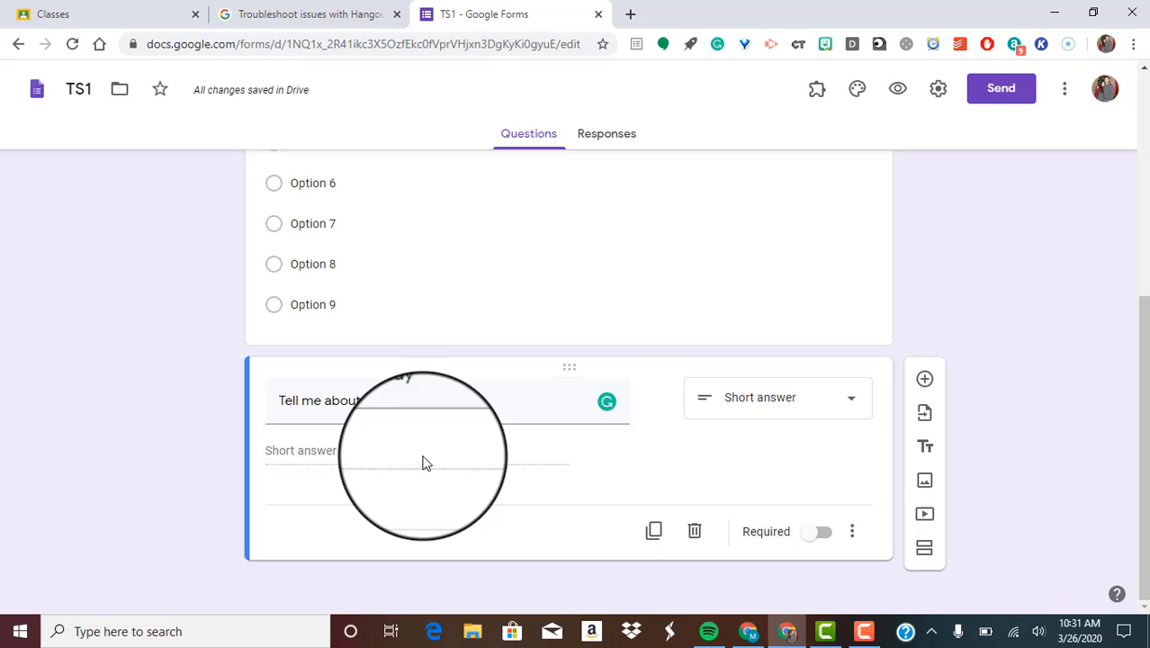
Add a third, blank question below the short answer question
{"action": "scroll", "coordinate": [423, 462], "scroll_direction": "up", "scroll_amount": 3}
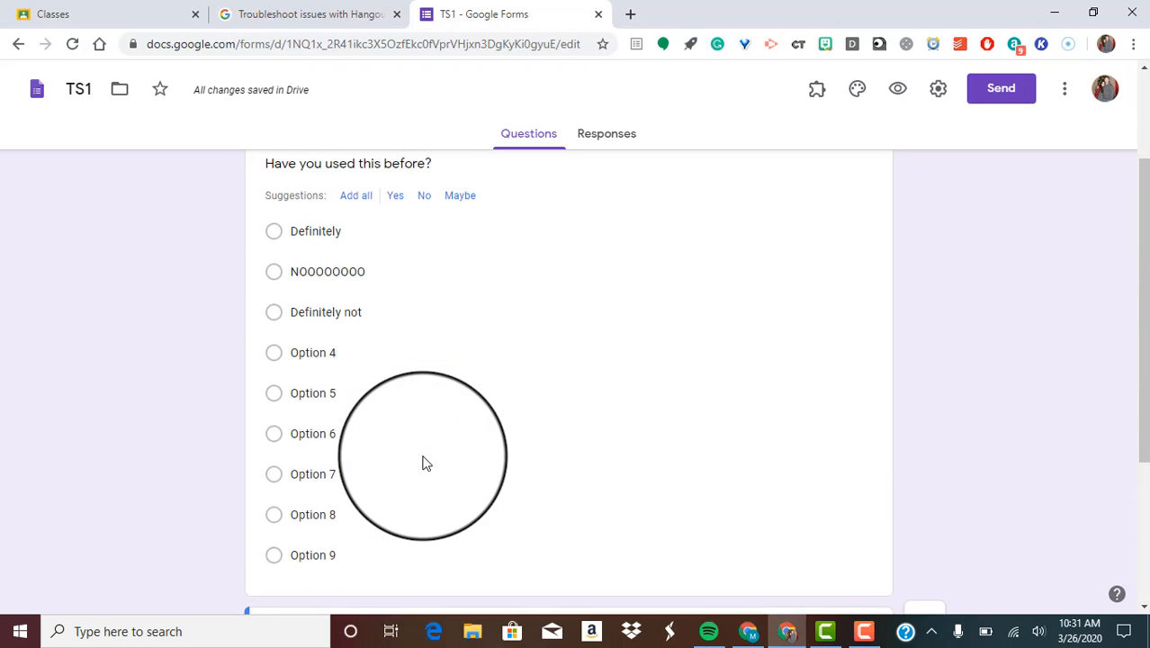
{"action": "scroll", "coordinate": [990, 405], "scroll_direction": "up", "scroll_amount": 2}
{"action": "scroll", "coordinate": [1120, 434], "scroll_direction": "down", "scroll_amount": 1}
{"action": "scroll", "coordinate": [1120, 434], "scroll_direction": "down", "scroll_amount": 3}
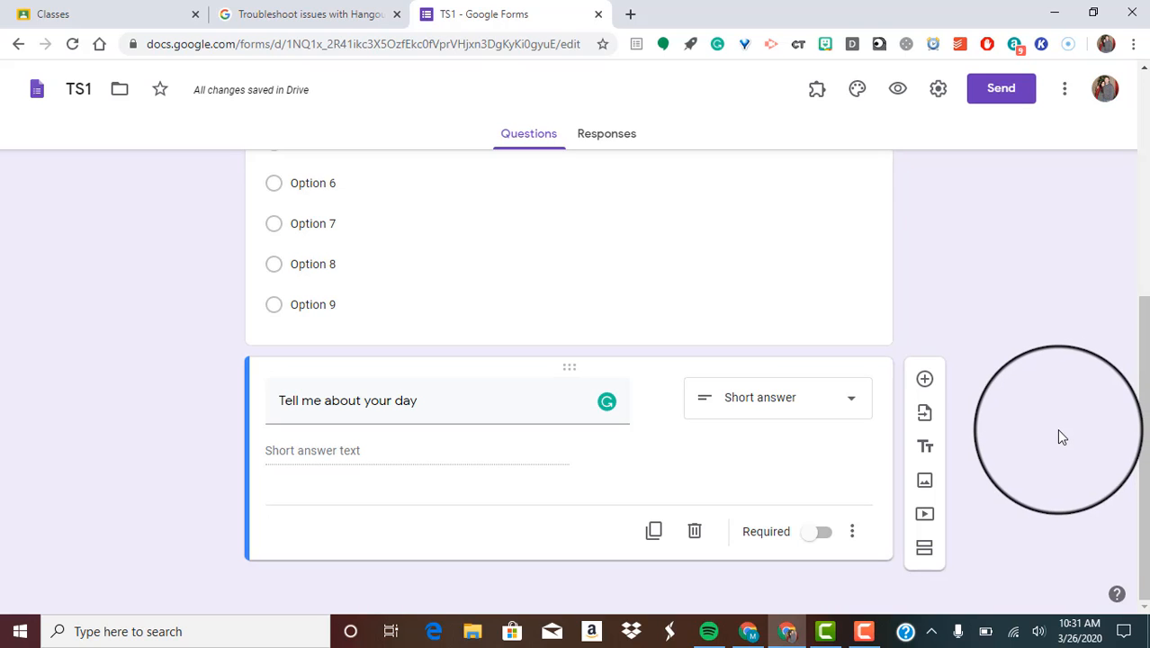
{"action": "left_click", "coordinate": [923, 381]}
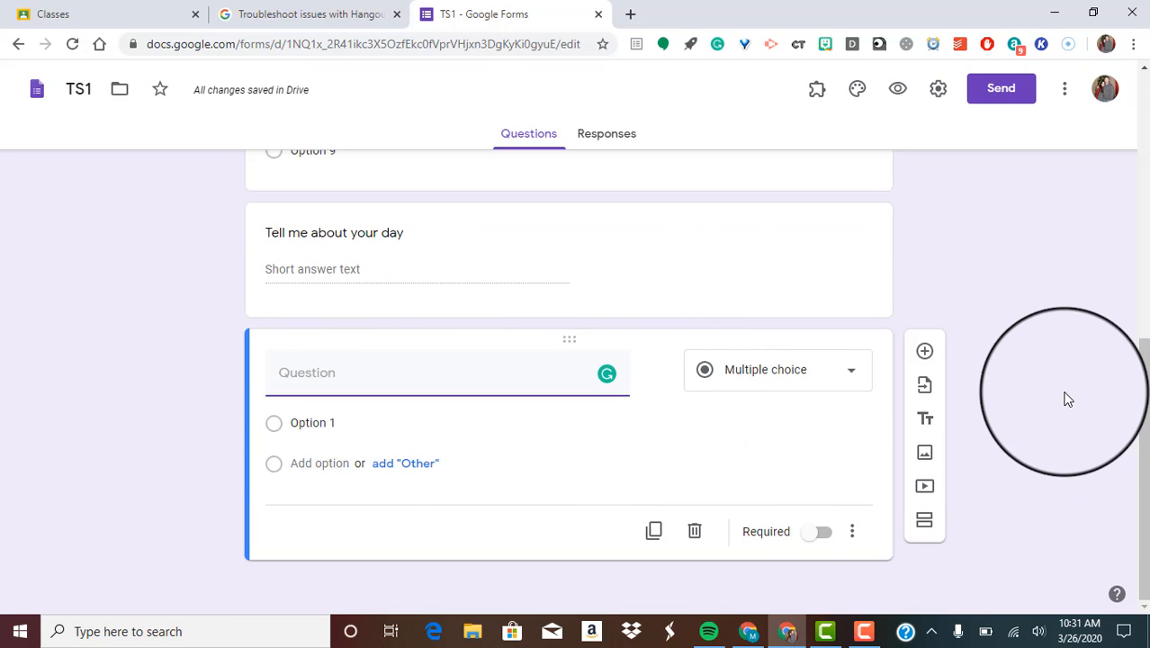
Open the form's sending options and turn off including the form in the email
{"action": "scroll", "coordinate": [1065, 398], "scroll_direction": "up", "scroll_amount": 15}
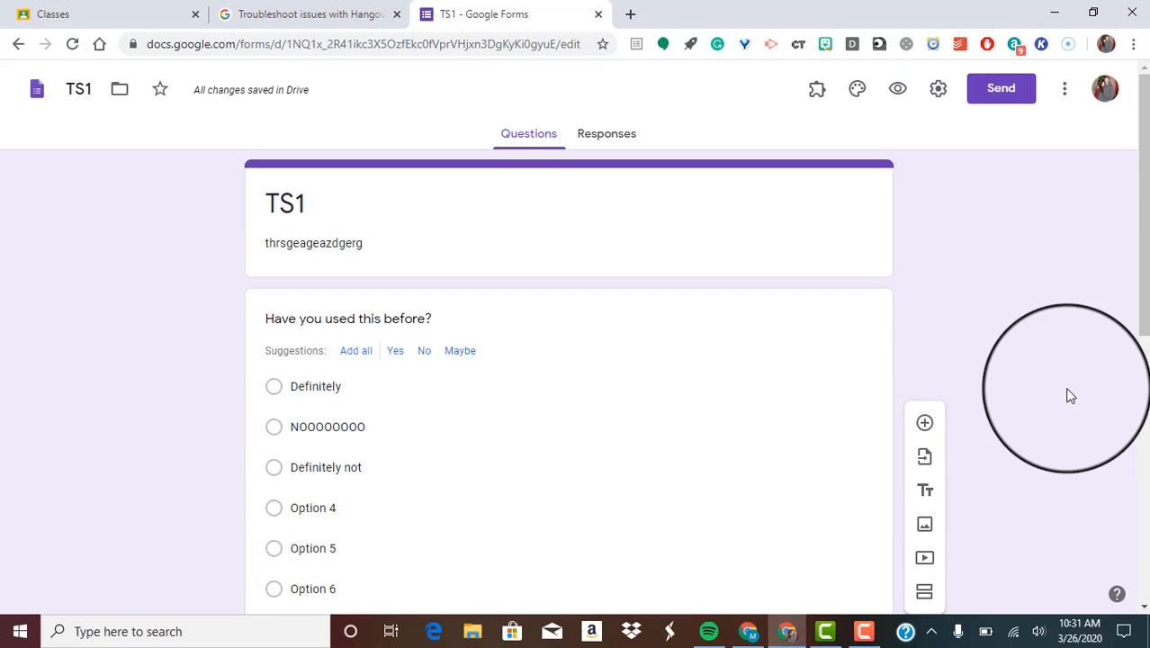
{"action": "left_click", "coordinate": [1020, 96]}
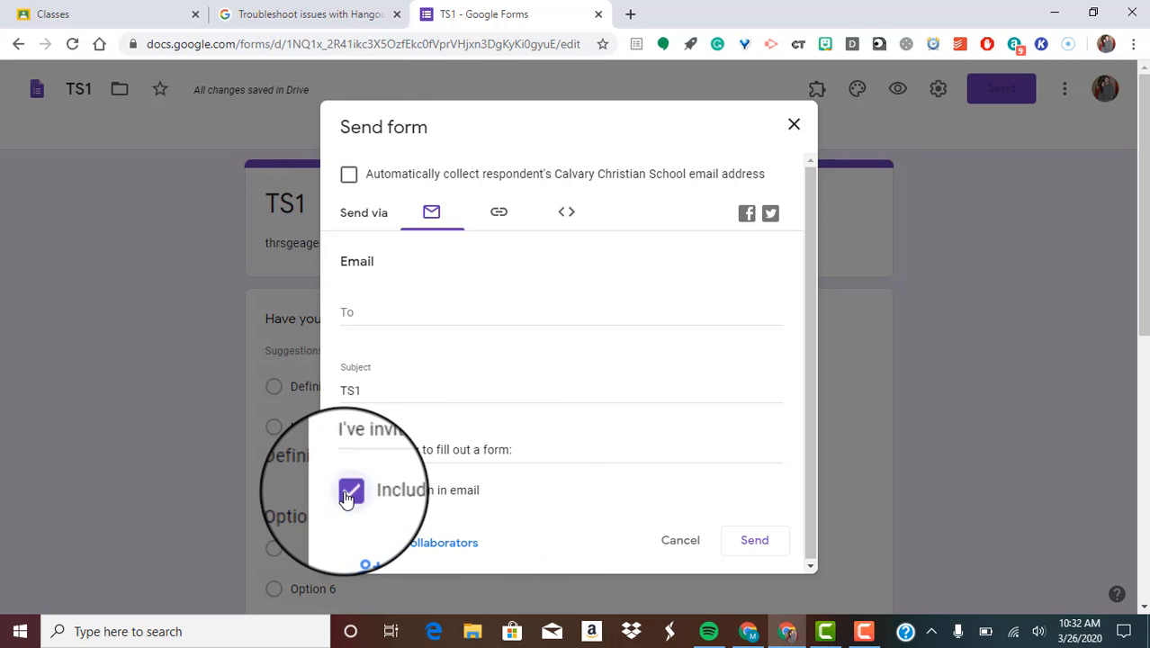
{"action": "left_click", "coordinate": [349, 493]}
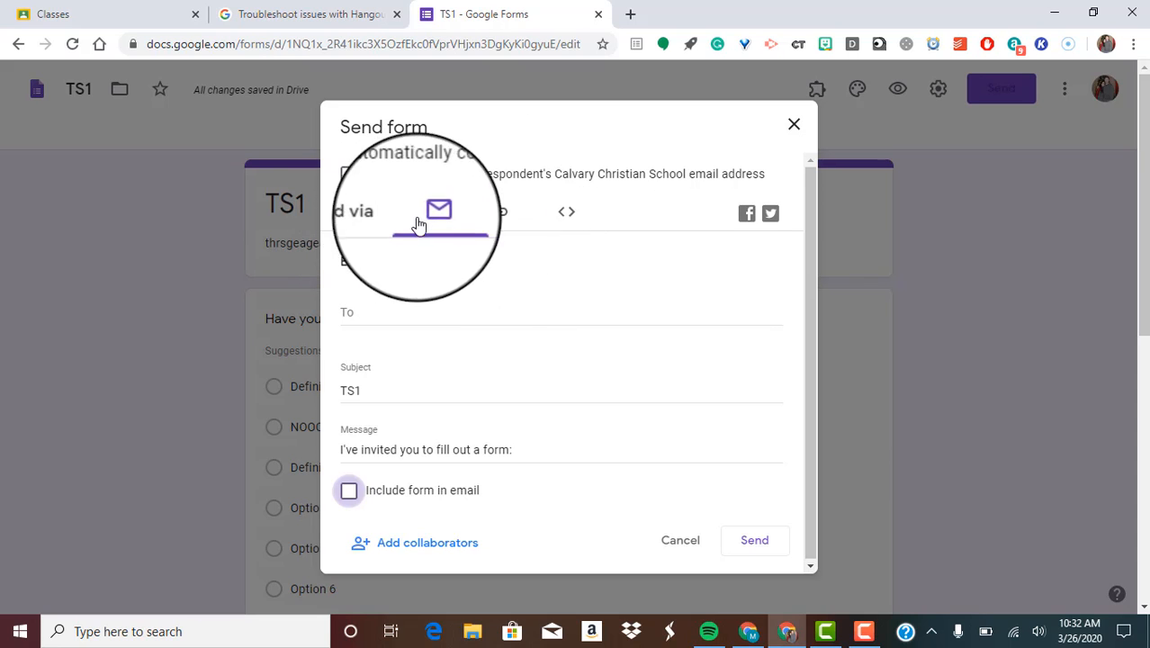
Switch to sending the form by link, shorten the URL and copy the short link
{"action": "left_click", "coordinate": [502, 213]}
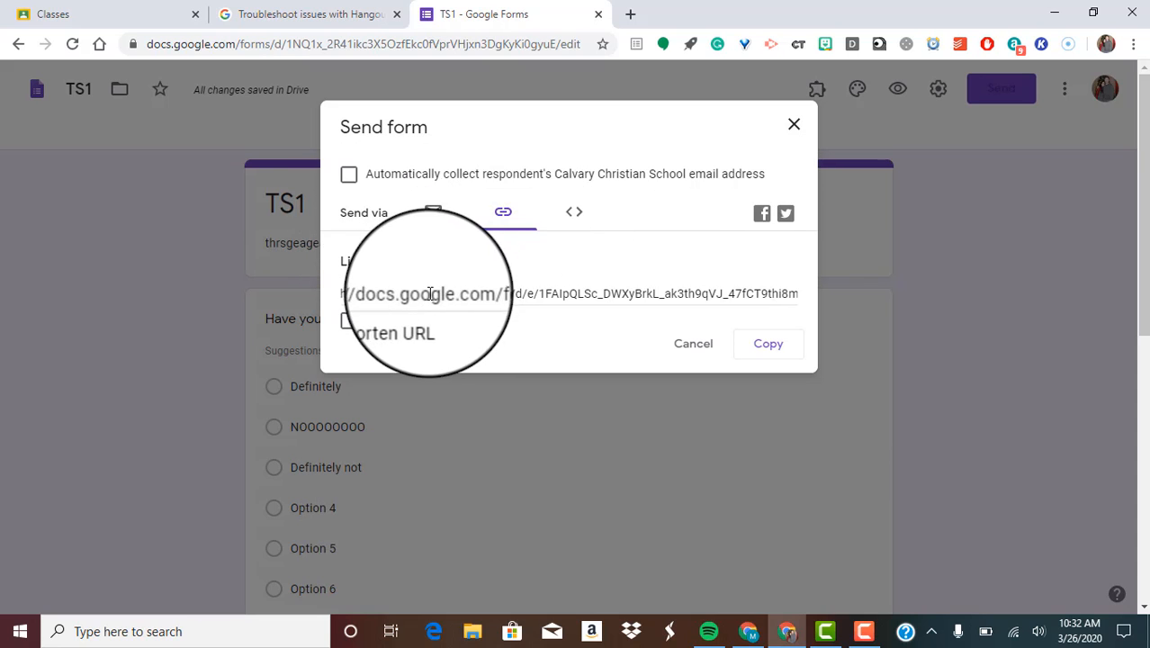
{"action": "left_click", "coordinate": [350, 321]}
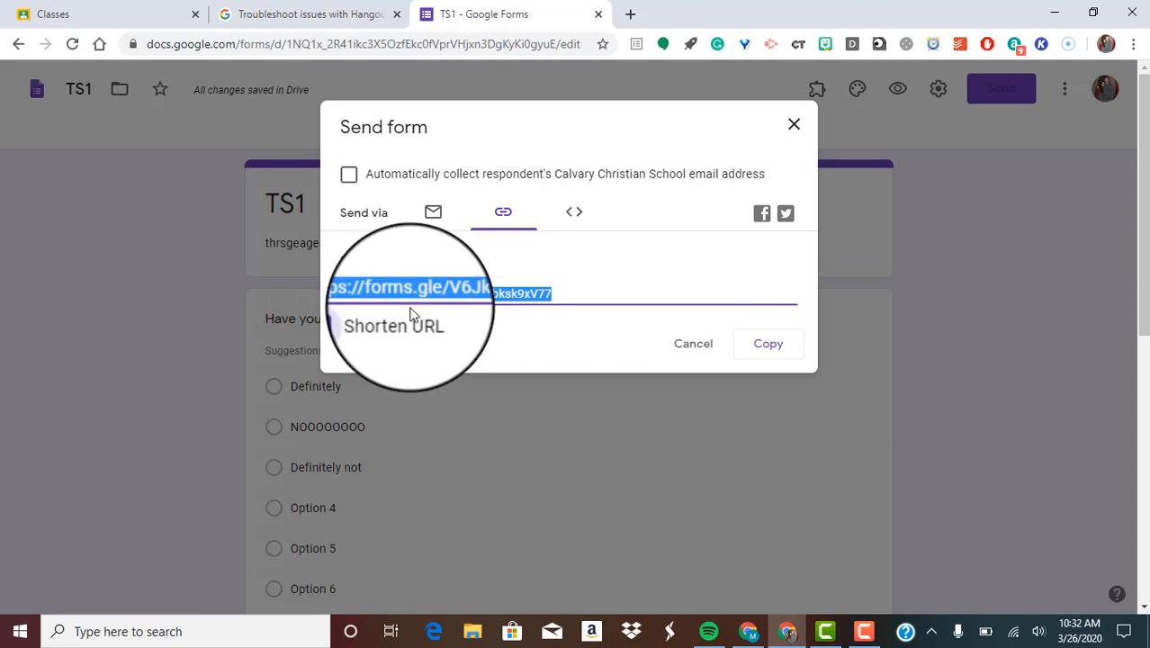
{"action": "right_click", "coordinate": [531, 294]}
{"action": "left_click", "coordinate": [550, 308]}
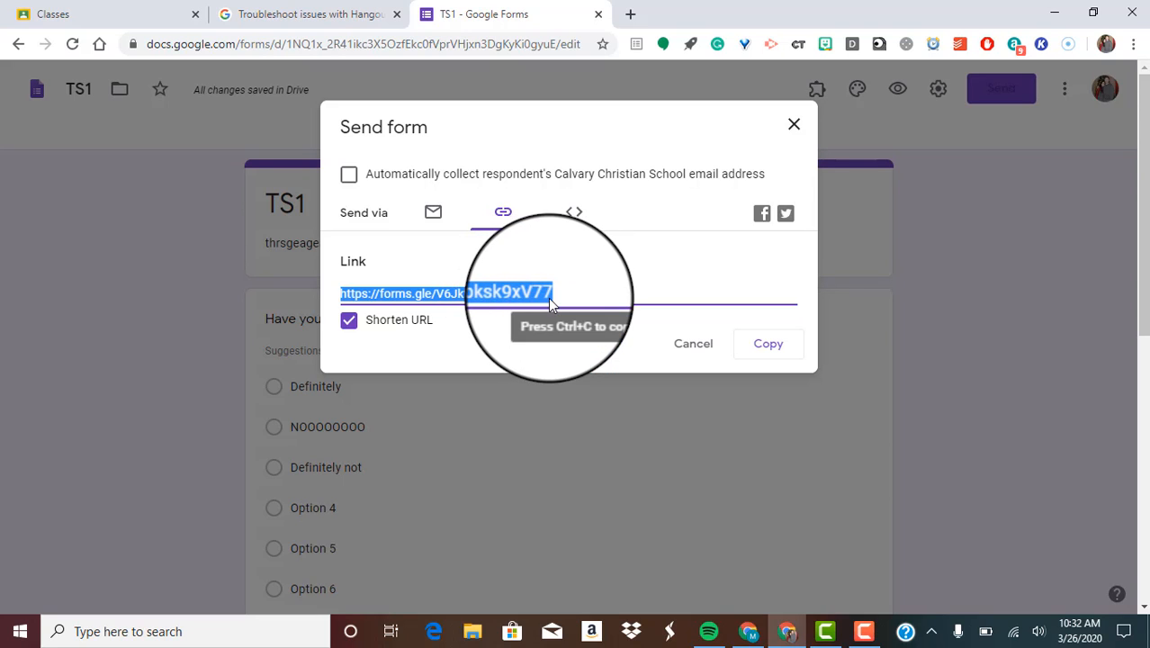